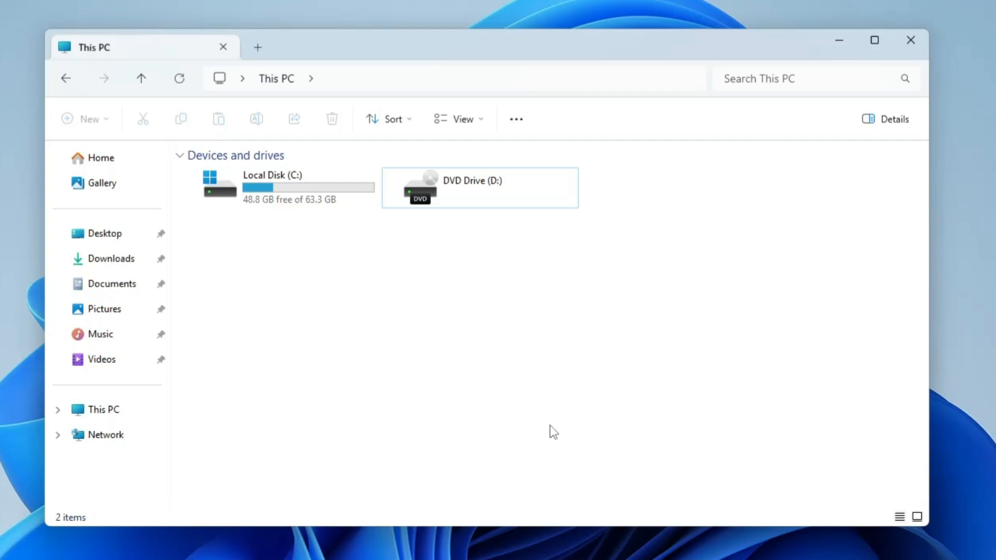
Look through the Downloads, Documents, Pictures, Music, Videos and Desktop folders, and check the Local Disk (C:) space in This PC.
click(269, 204)
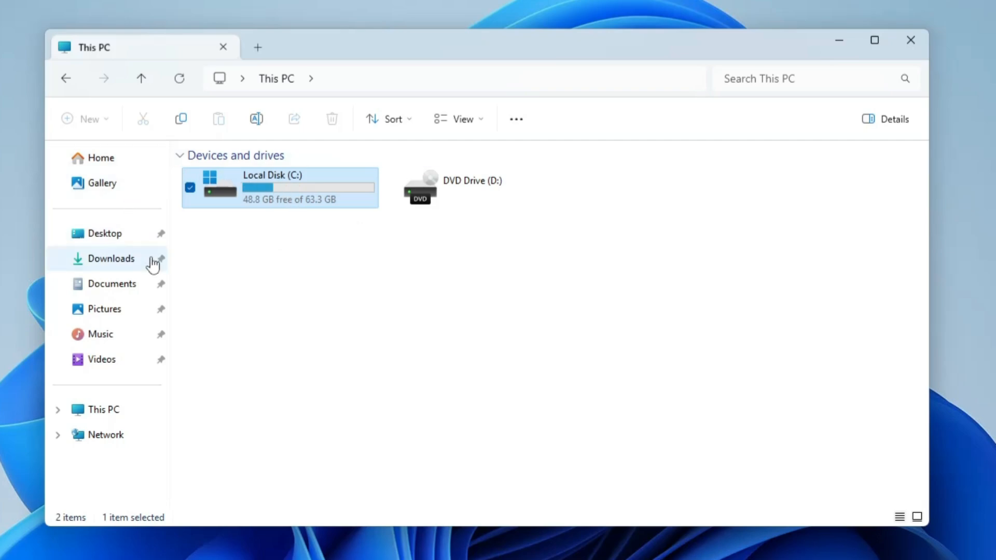
click(128, 265)
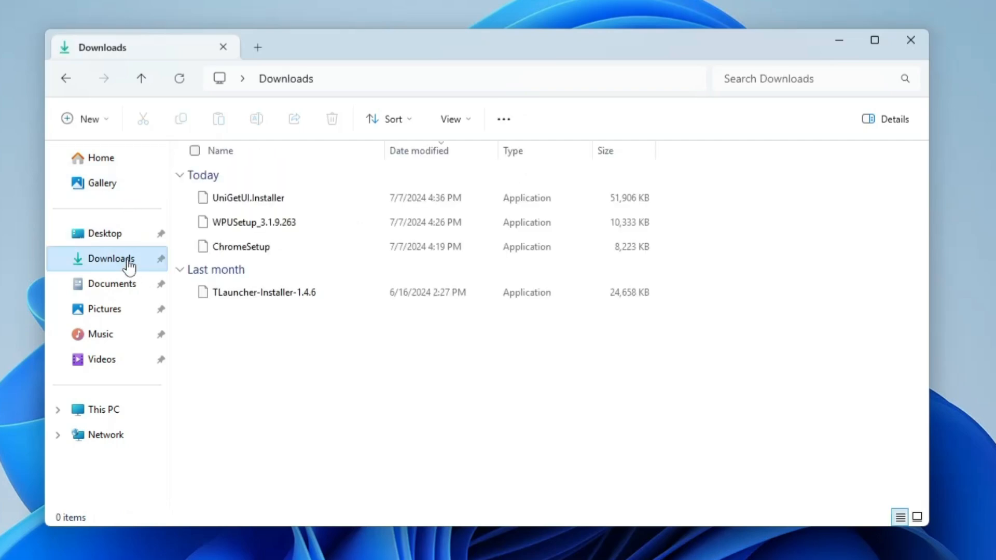
click(126, 286)
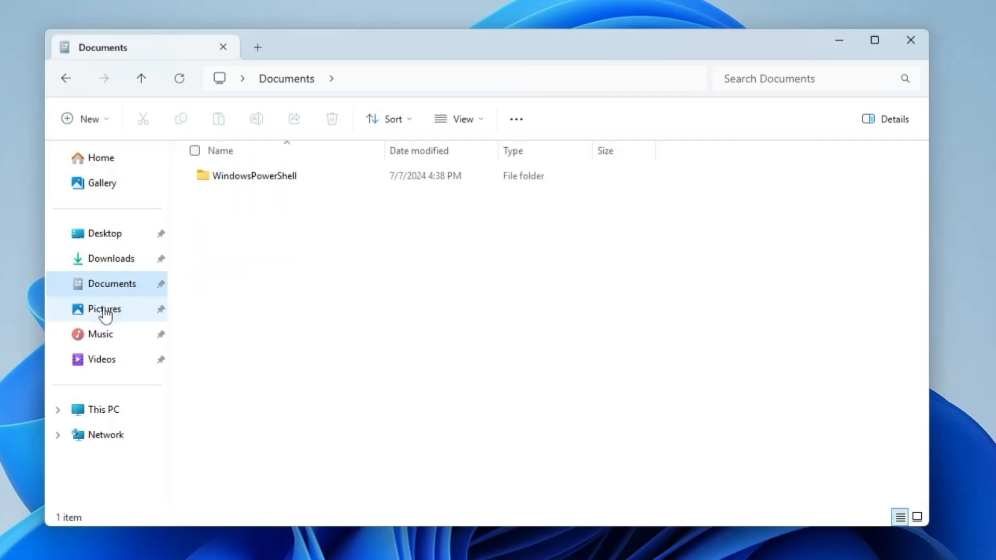
click(109, 310)
click(106, 337)
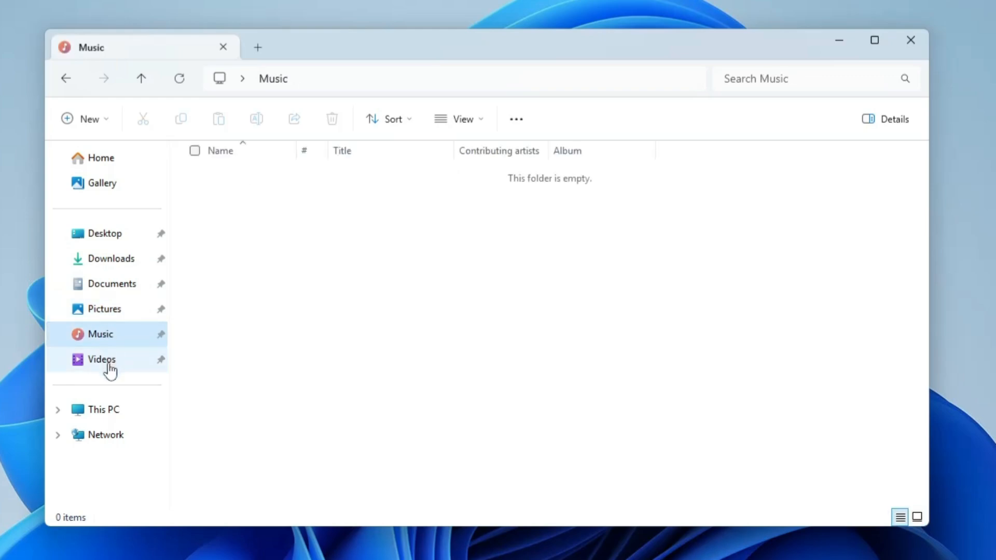
click(110, 363)
click(113, 240)
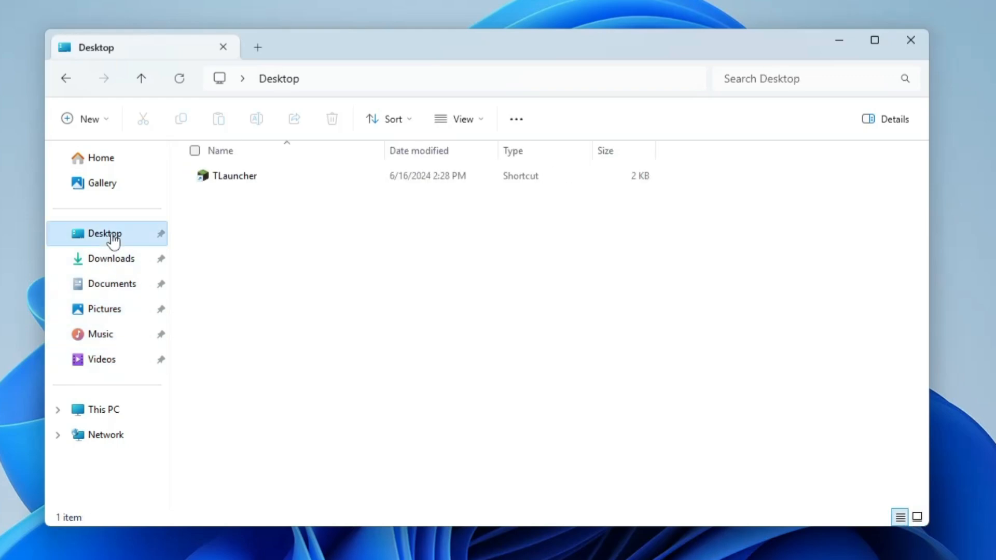
click(121, 415)
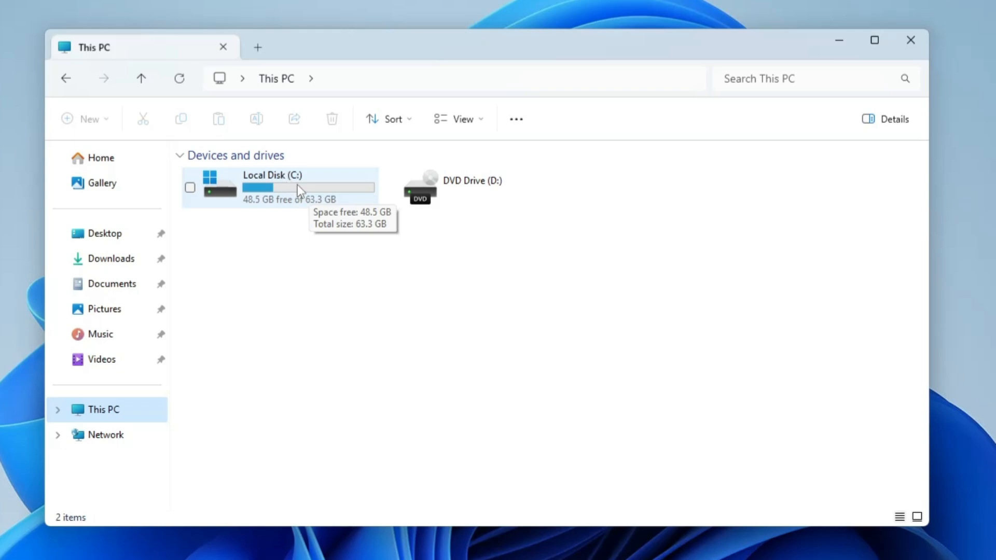
click(303, 245)
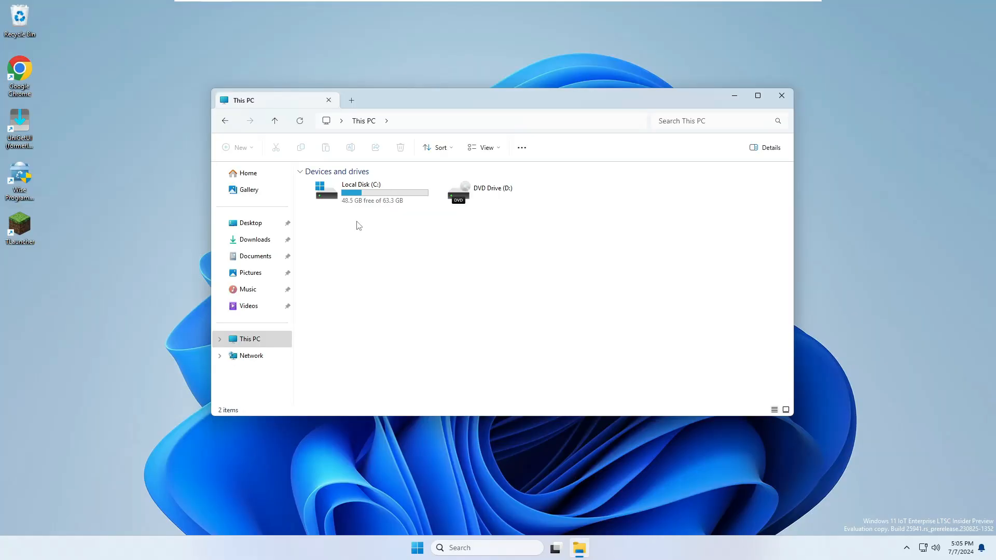
Open Disk Management and compare the C: partition on Disk 0 with the Local Disk (C:) entry in This PC.
right_click(418, 551)
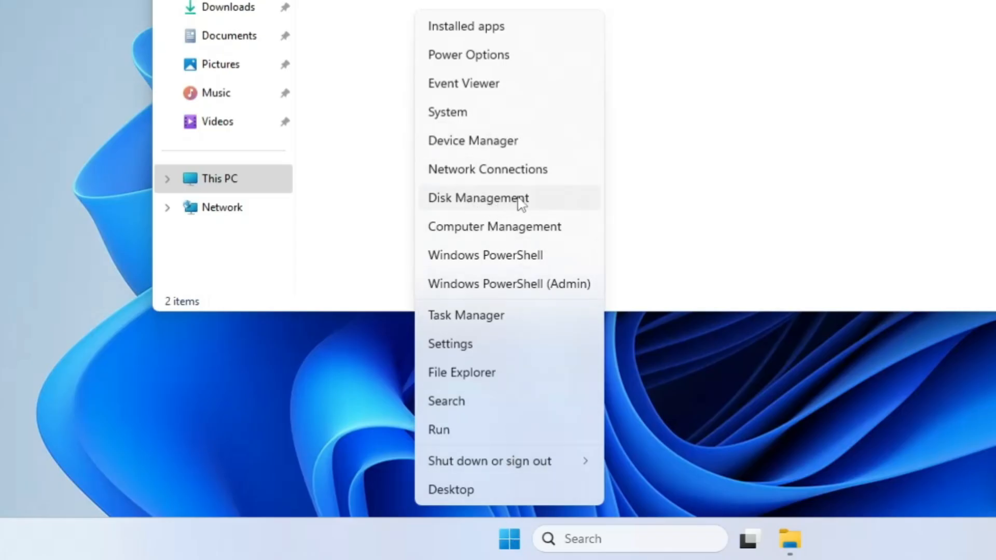
click(510, 203)
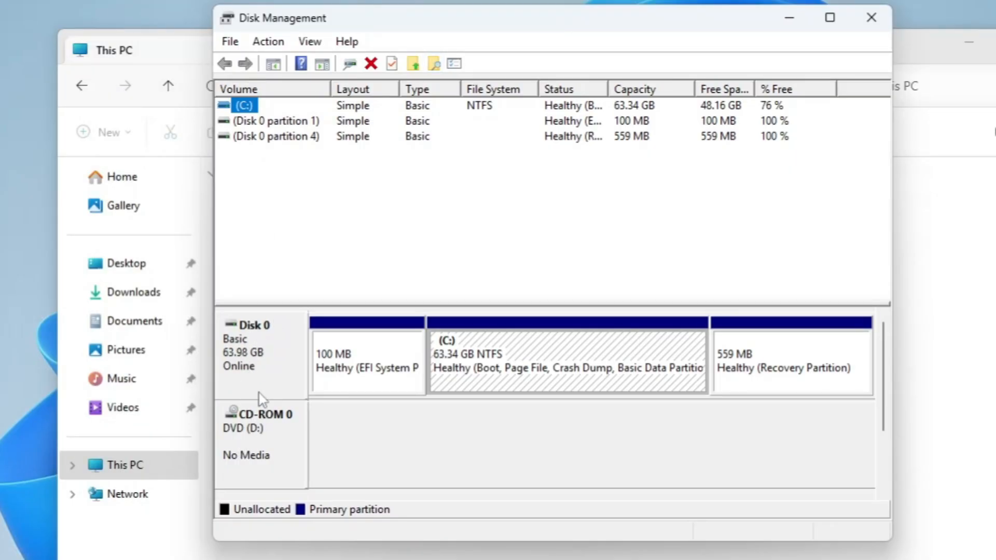
click(260, 363)
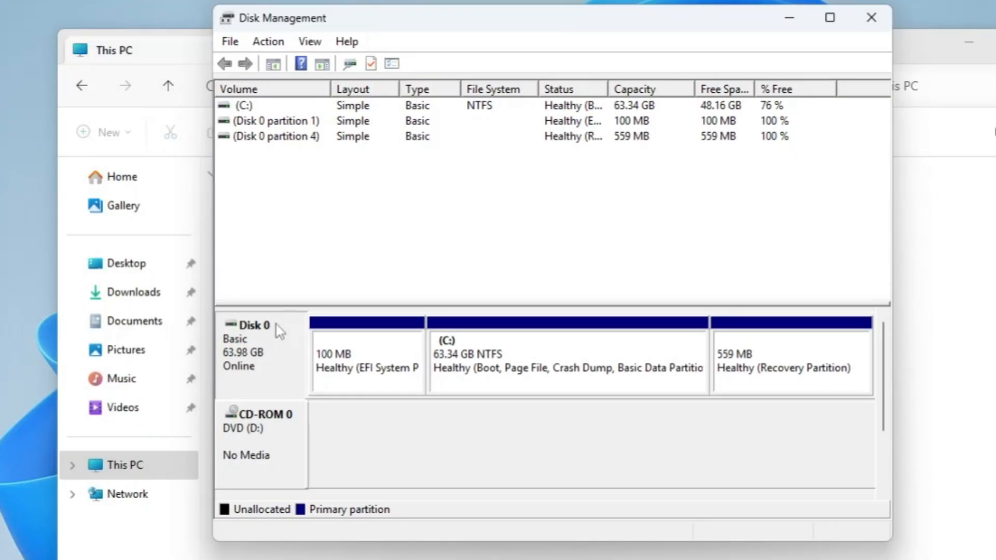
click(511, 372)
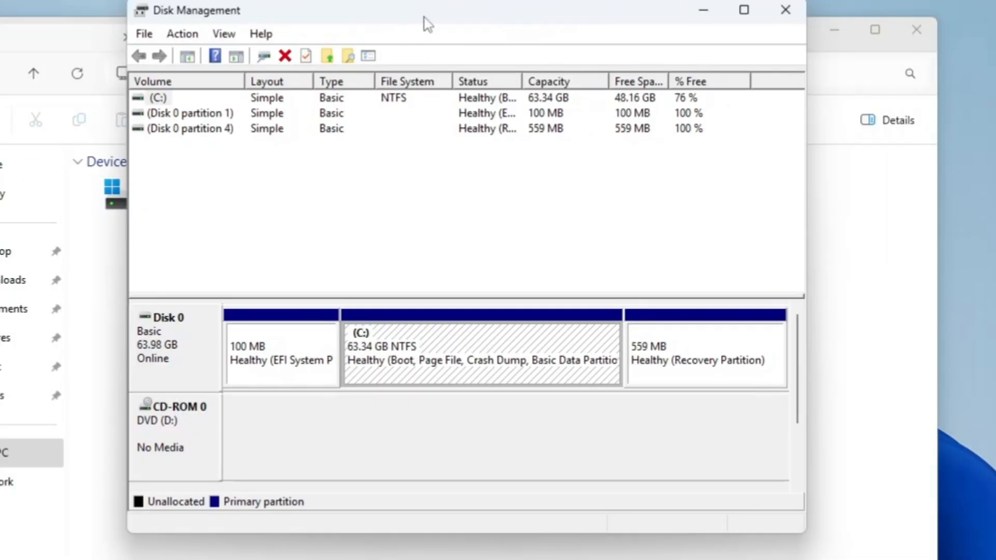
drag(425, 23, 521, 17)
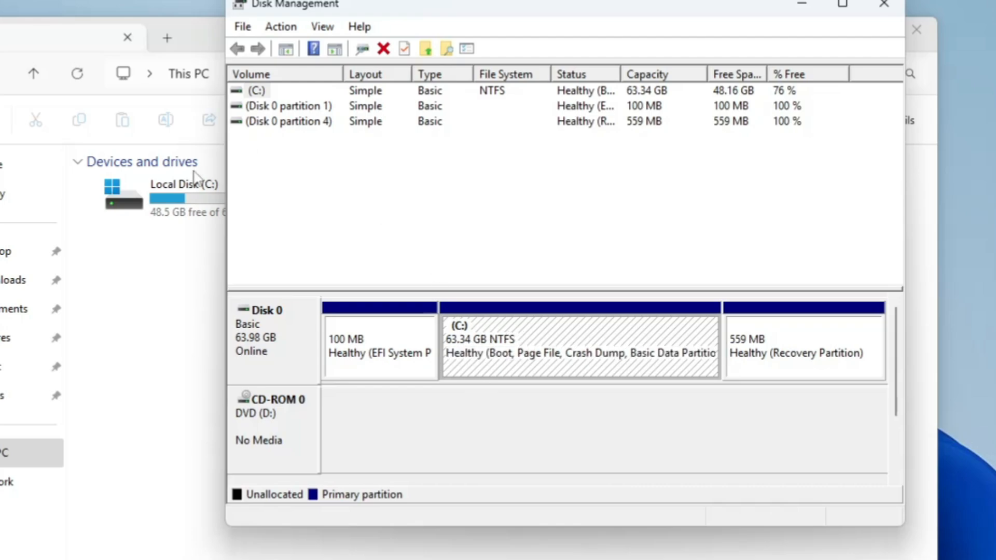
drag(469, 16, 517, 11)
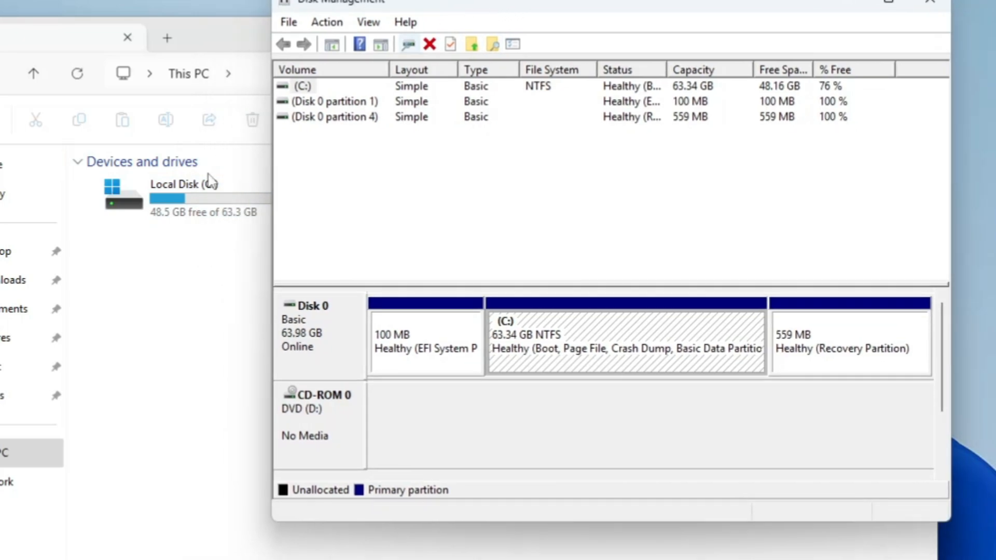
drag(579, 8, 467, 1)
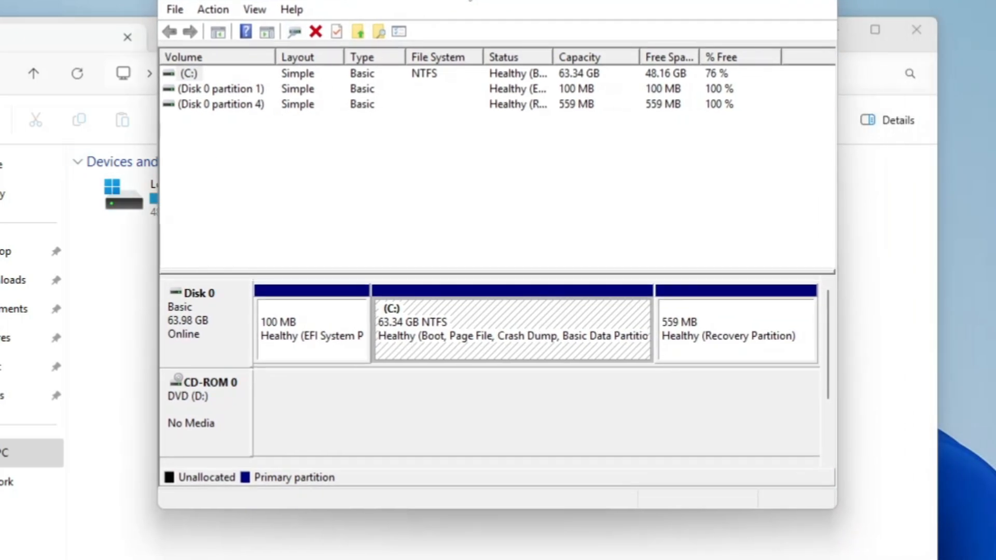
Shrink the C: volume by 16000 MB to free up unallocated space on Disk 0.
right_click(409, 313)
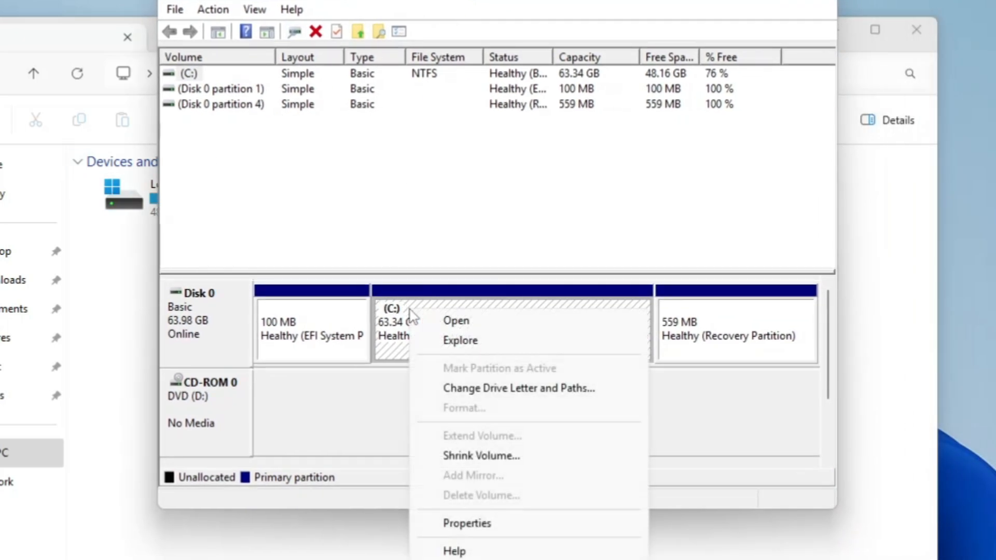
click(498, 459)
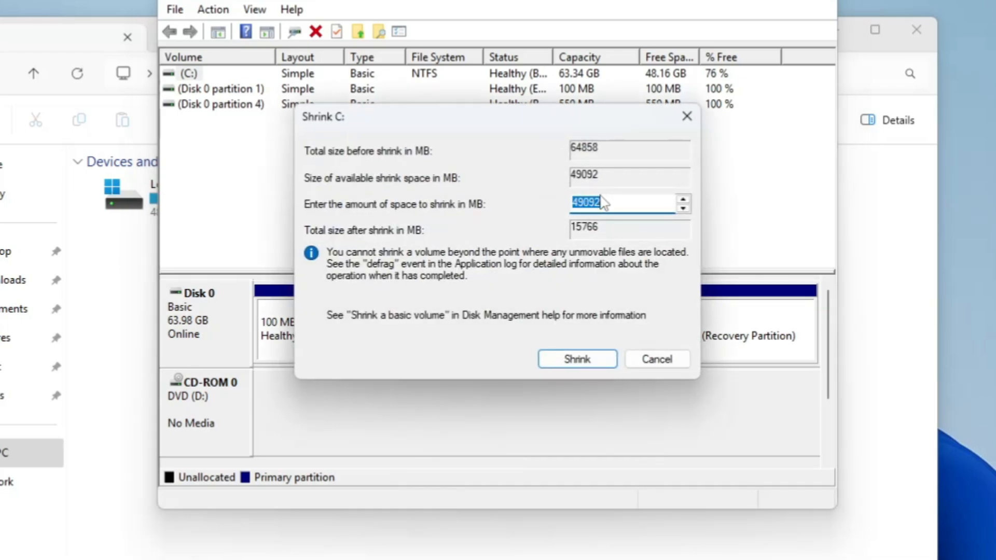
drag(550, 116, 685, 155)
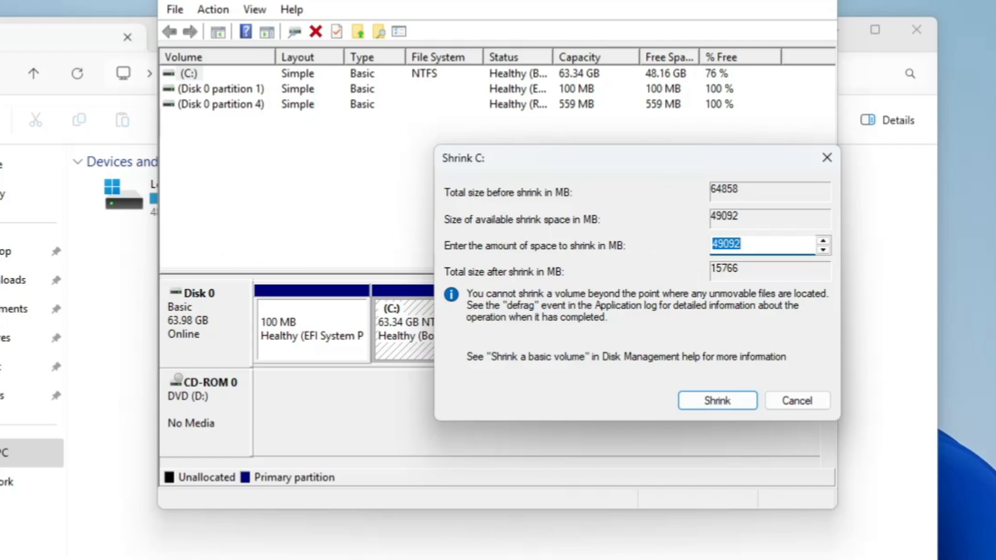
text(16)
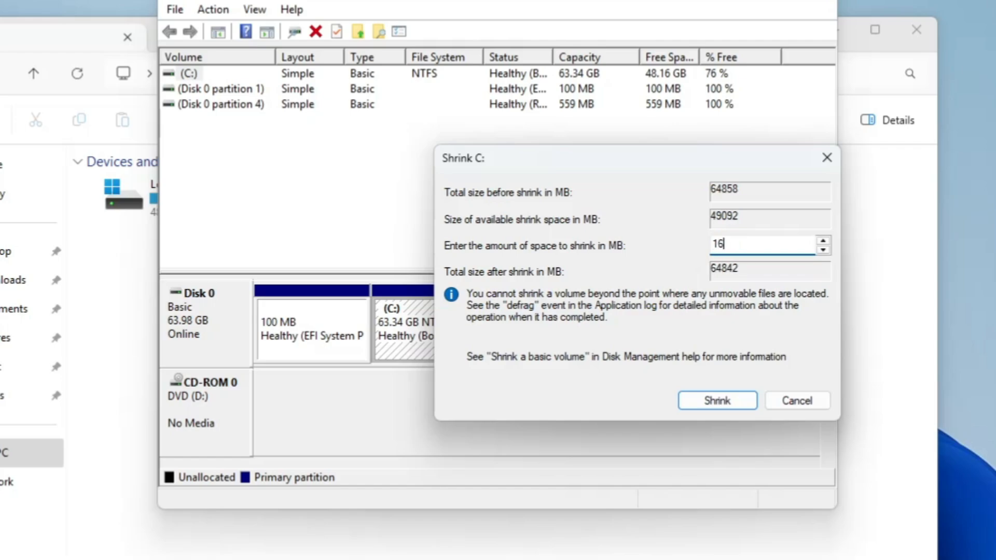
text(000)
click(719, 400)
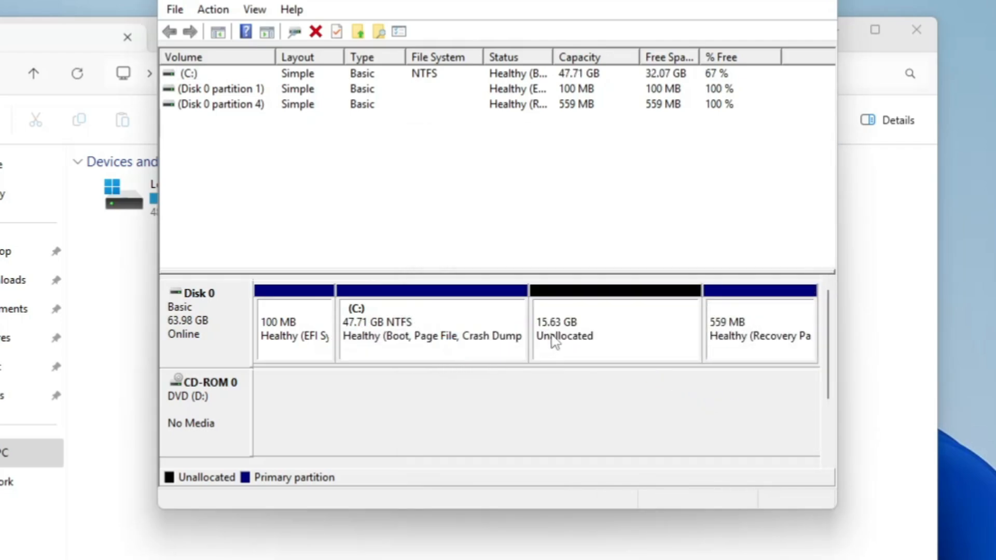
Start a new simple volume in the unallocated space on Disk 0, using the full size of 15999 MB.
click(555, 337)
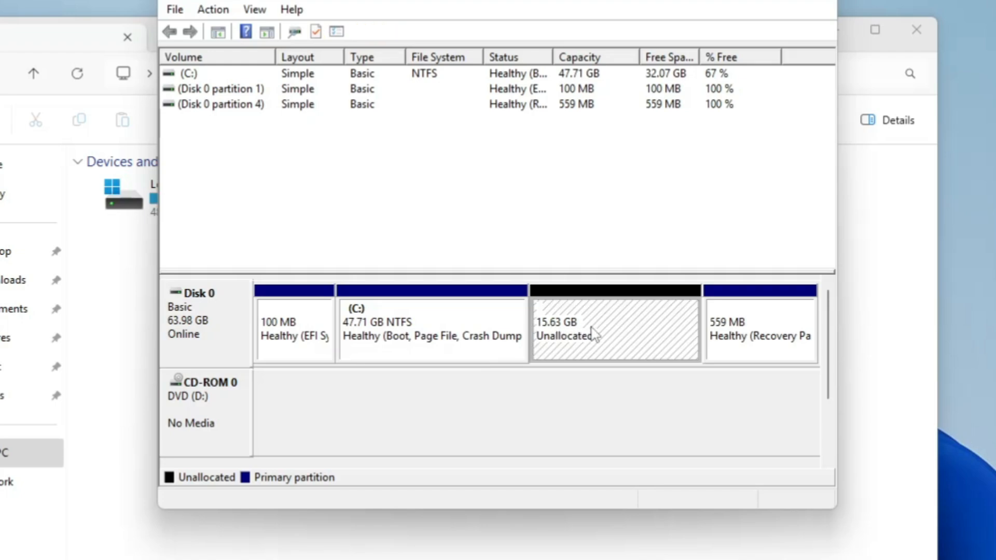
drag(503, 0, 537, 3)
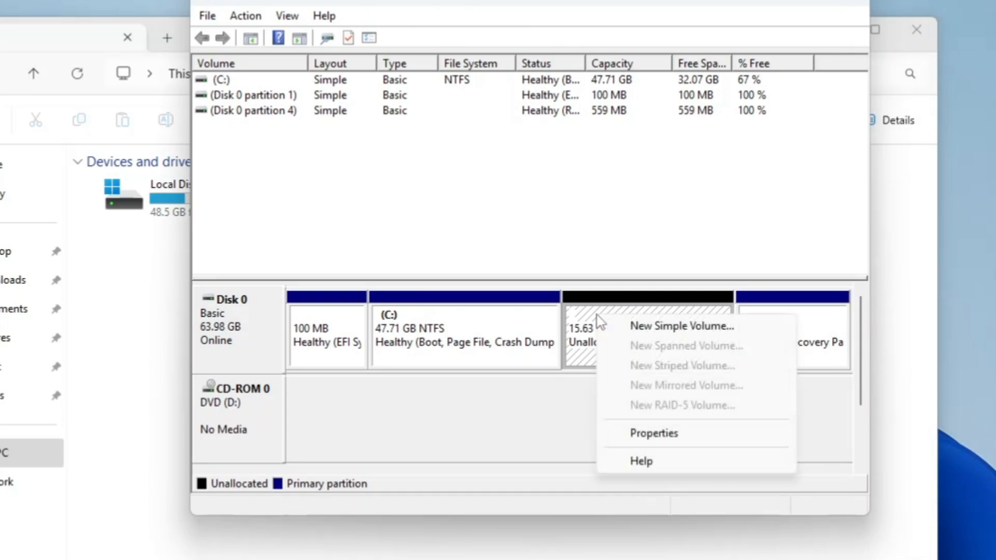
right_click(599, 317)
click(680, 331)
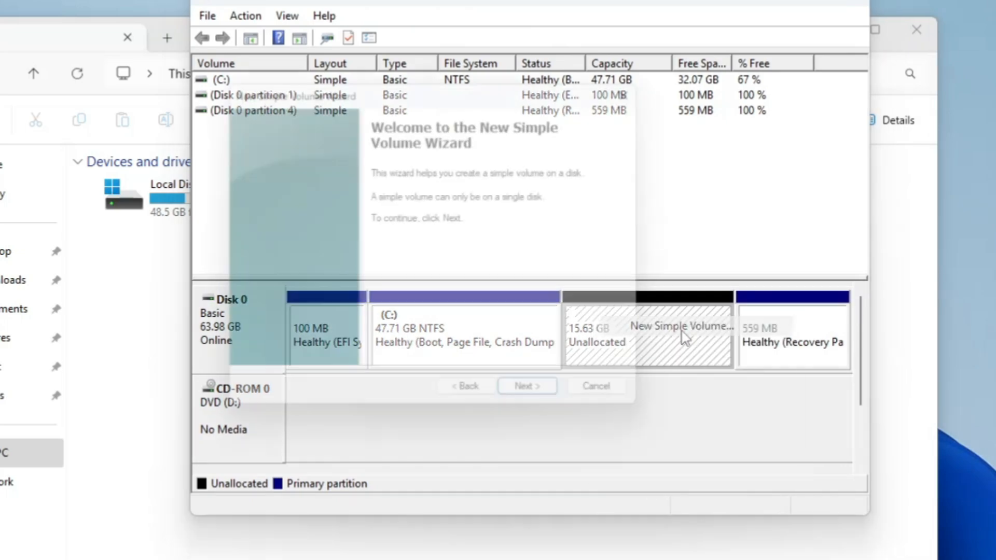
click(546, 403)
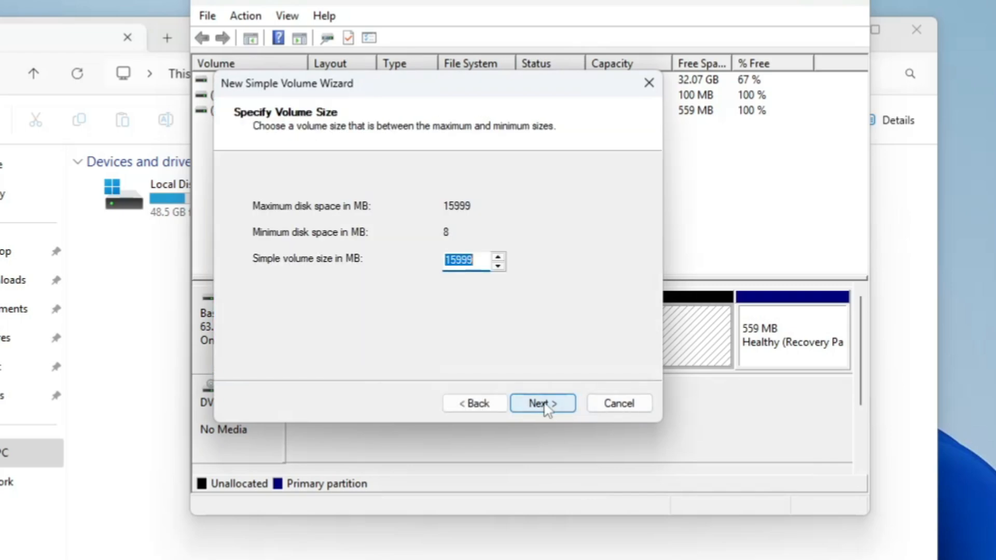
click(542, 403)
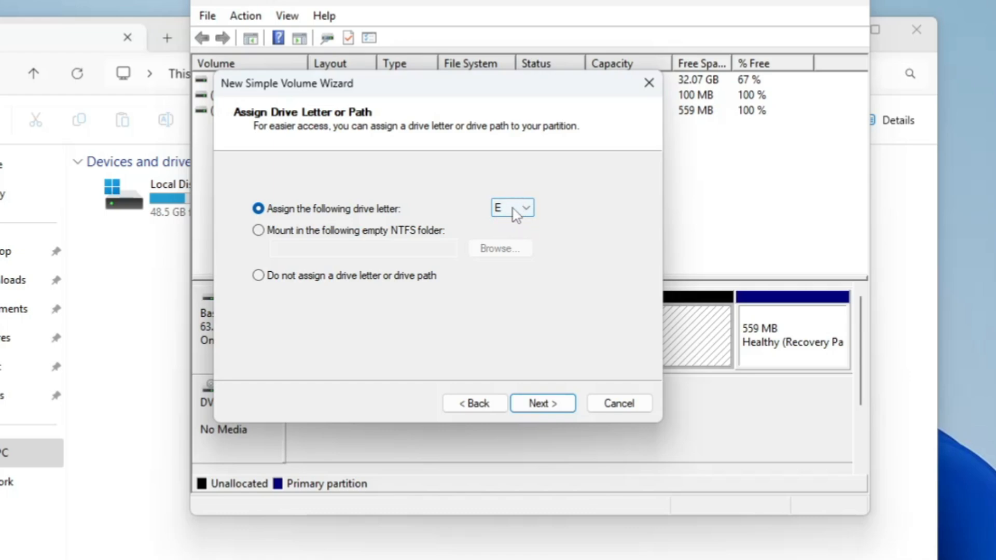
Review the available drive letters and assign E to the new volume.
click(531, 207)
click(533, 207)
click(534, 207)
click(533, 207)
click(553, 409)
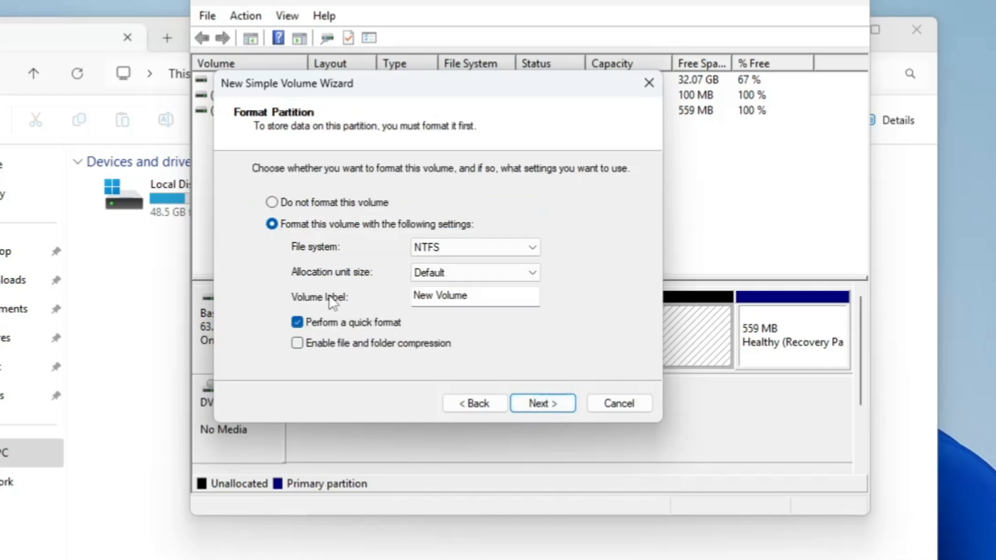
Finish creating the volume with an NTFS quick format and the label Data, and close Disk Management.
drag(469, 296, 345, 282)
text(Data)
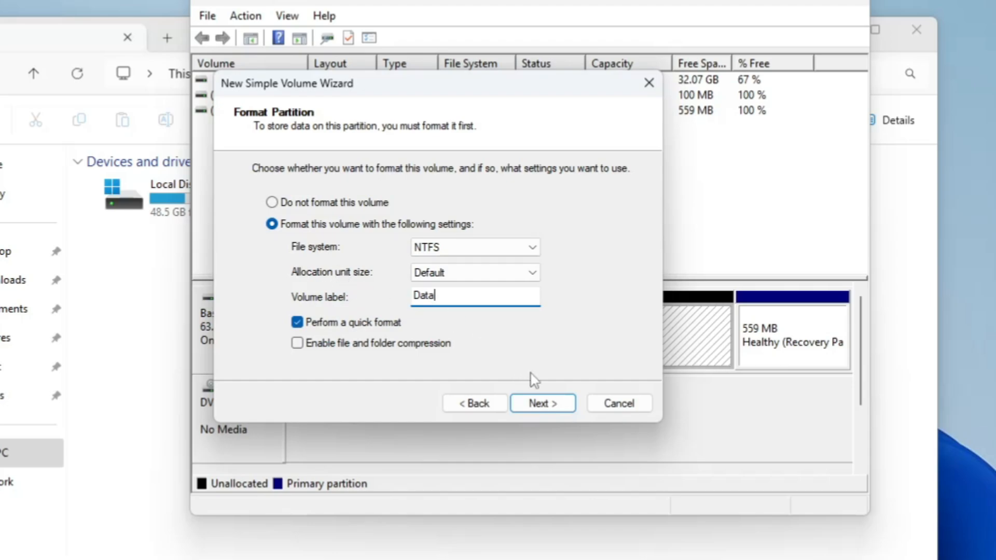
click(545, 405)
click(544, 404)
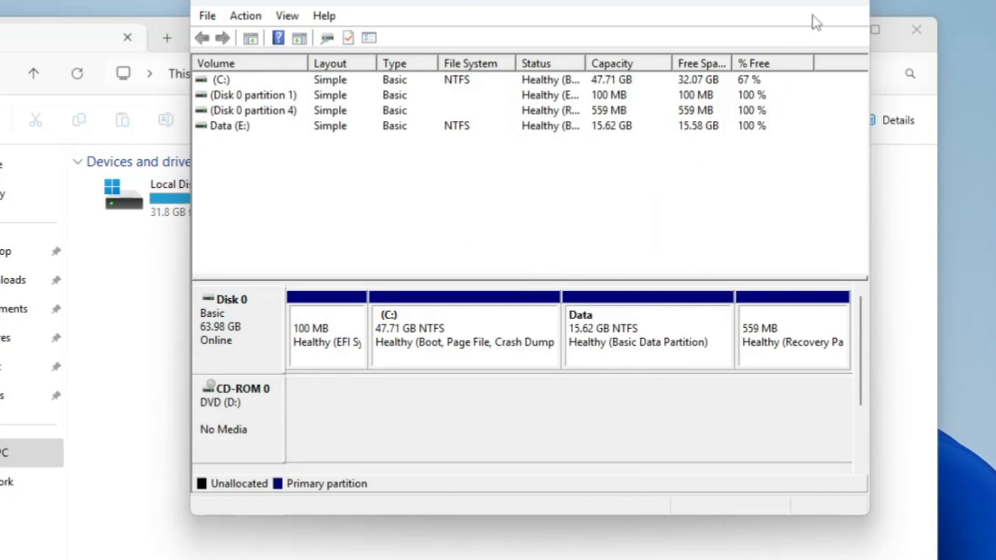
click(840, 5)
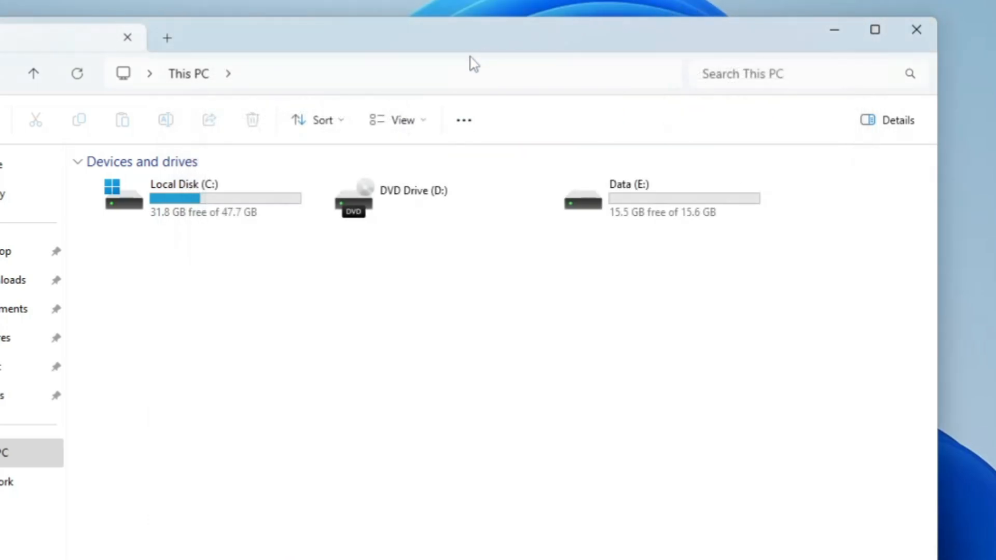
Inspect the new Data (E:) drive alongside Local Disk (C:) in This PC.
drag(366, 39, 306, 32)
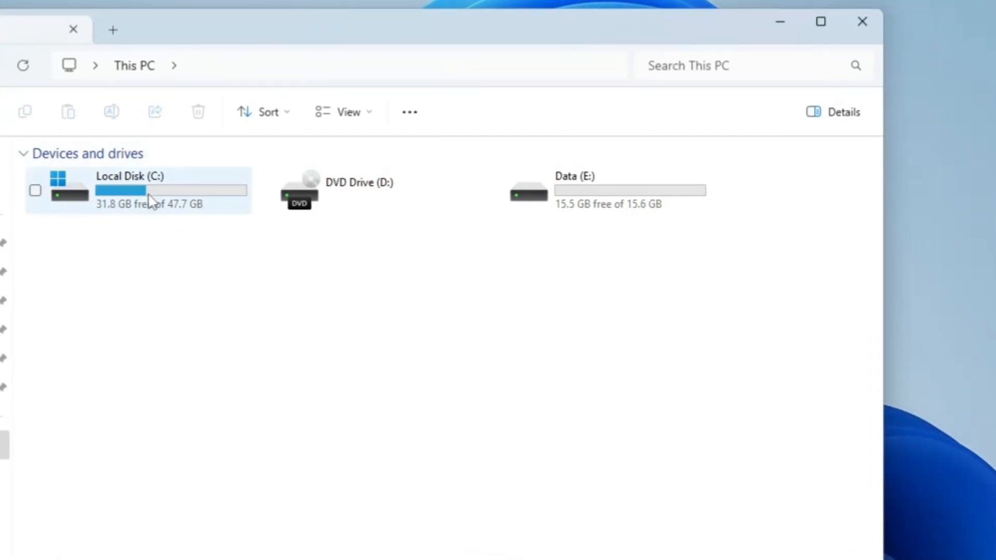
click(570, 194)
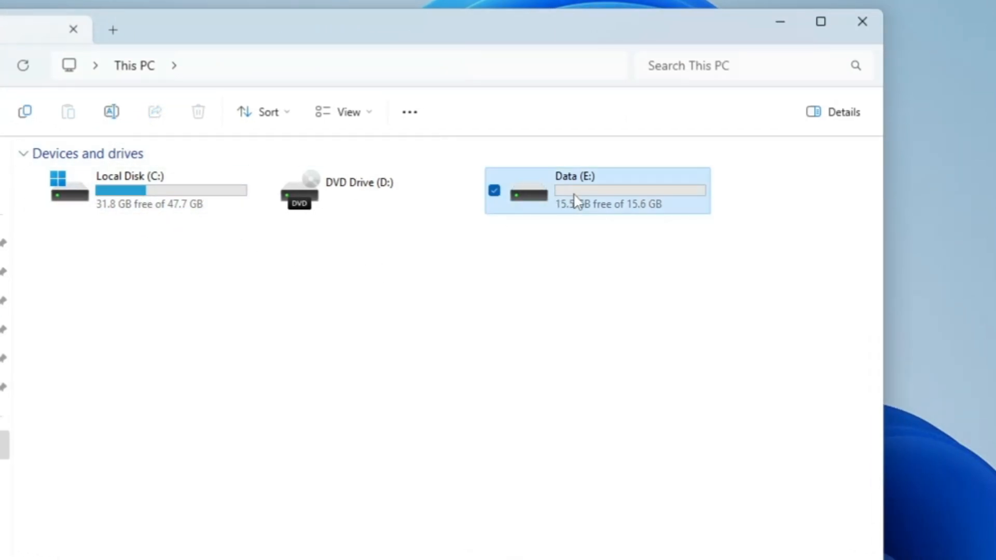
click(470, 310)
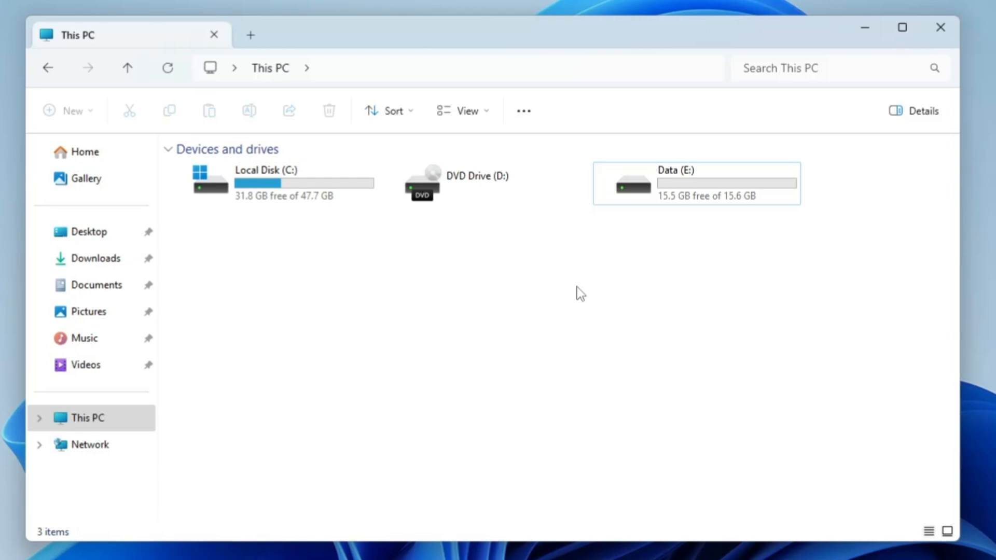
click(689, 200)
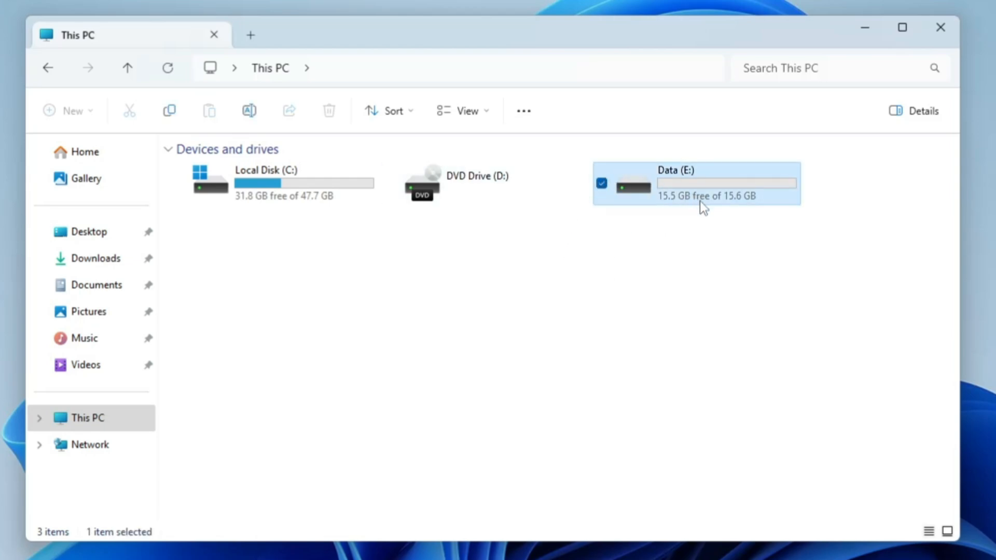
mouse_move(703, 204)
Cut all four installer files in the Downloads folder.
click(98, 292)
click(96, 258)
drag(272, 338, 259, 197)
right_click(276, 214)
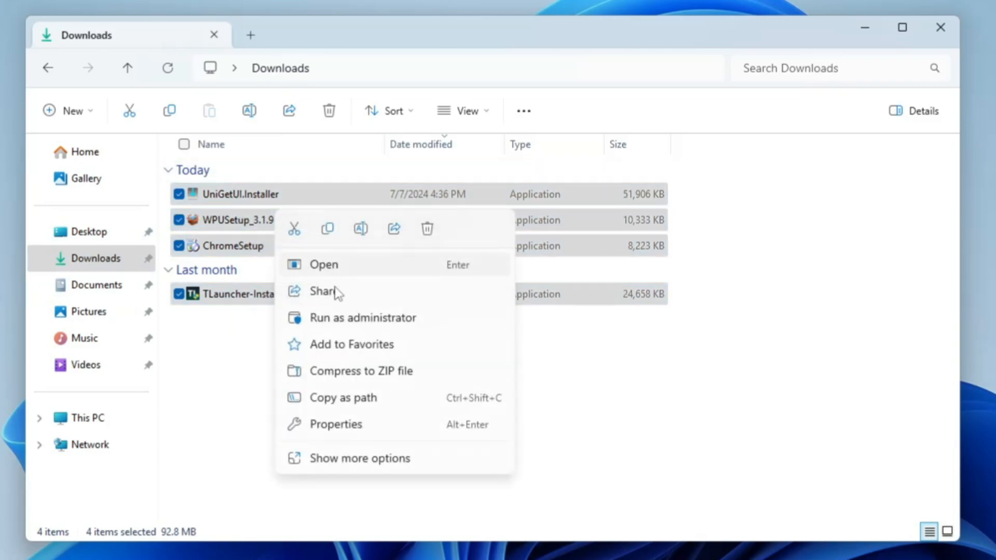
click(294, 229)
Paste the cut installer files into the Data (E:) drive and return to This PC.
click(49, 68)
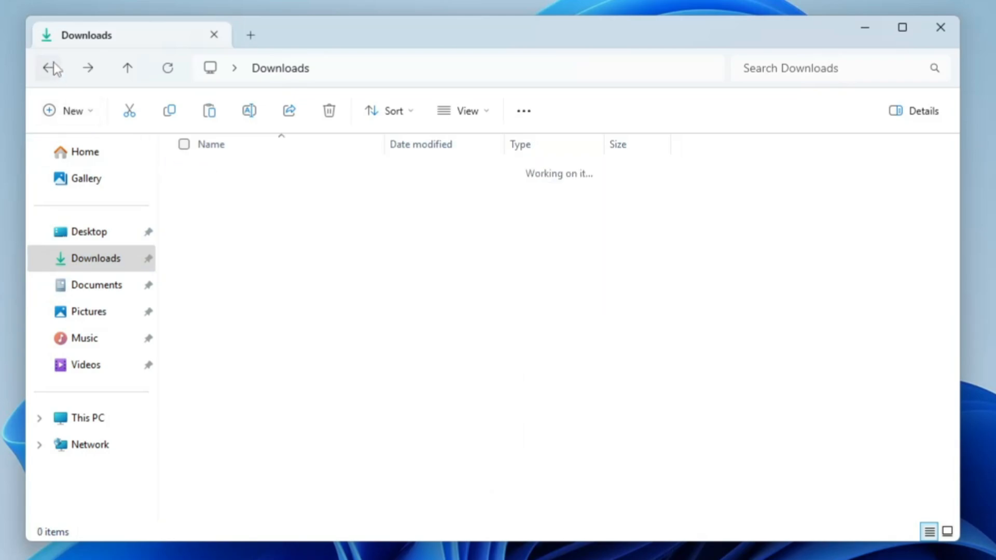
click(92, 416)
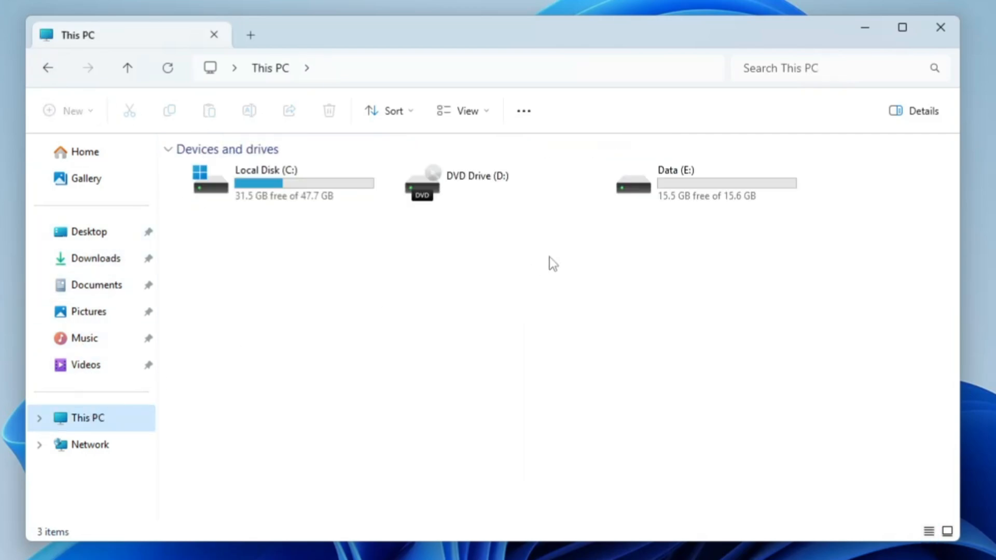
double_click(706, 189)
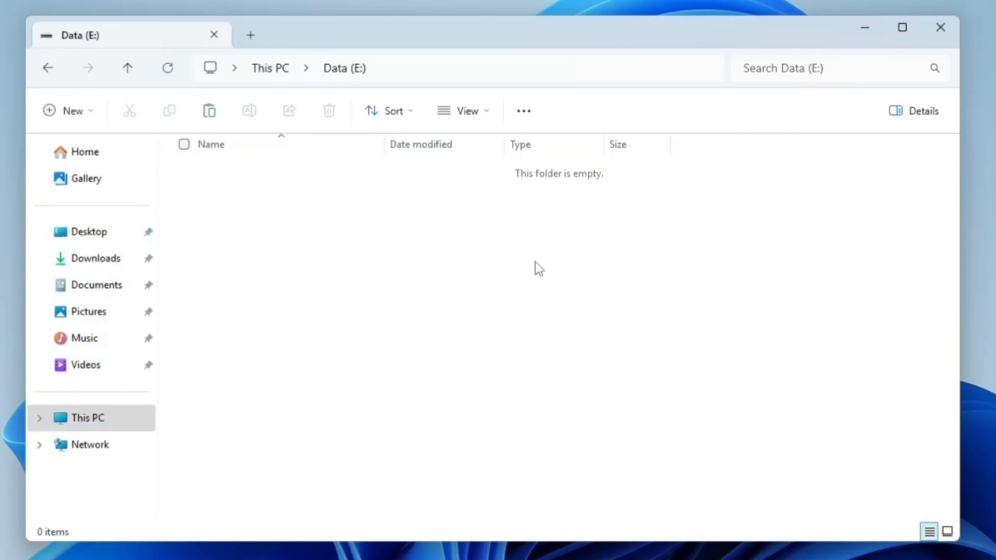
key(ctrl+v)
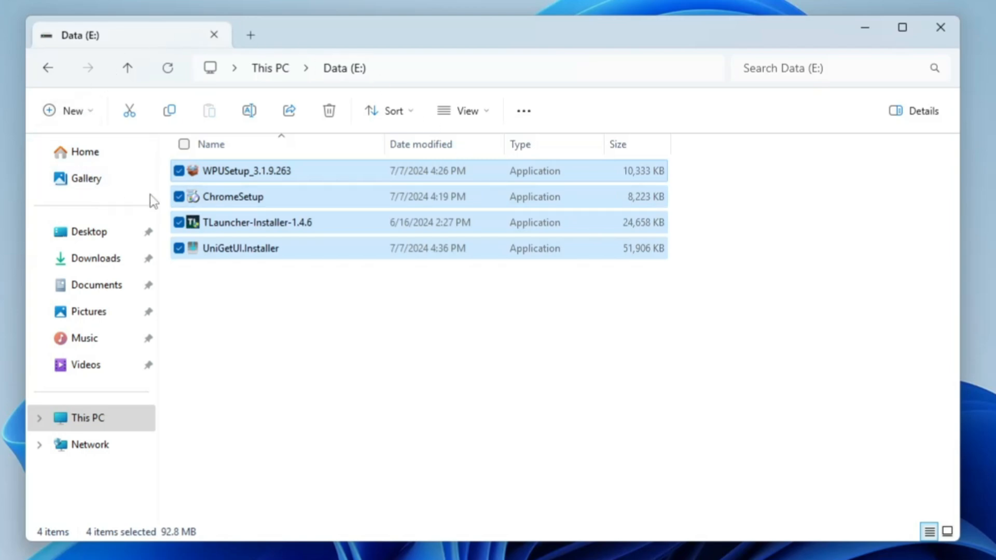
click(370, 276)
click(70, 421)
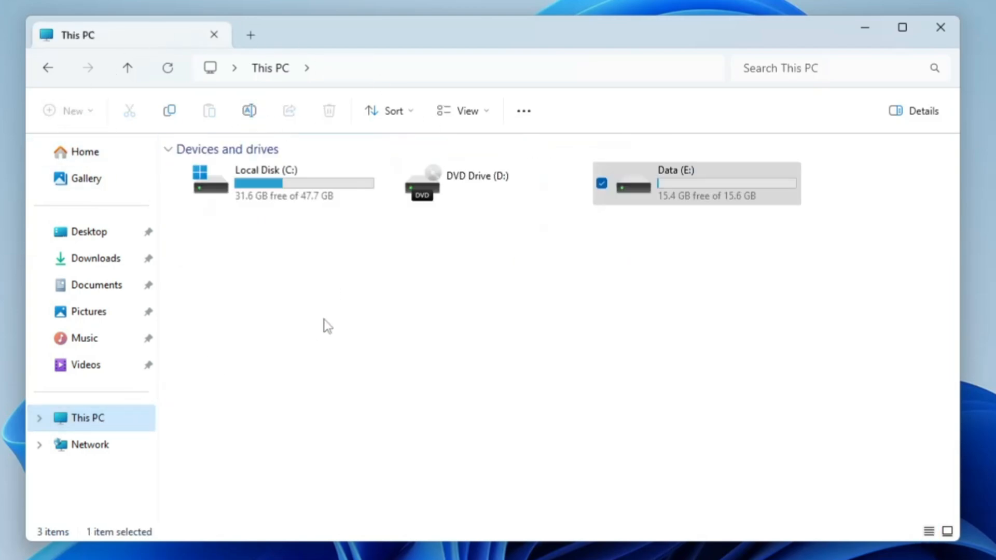